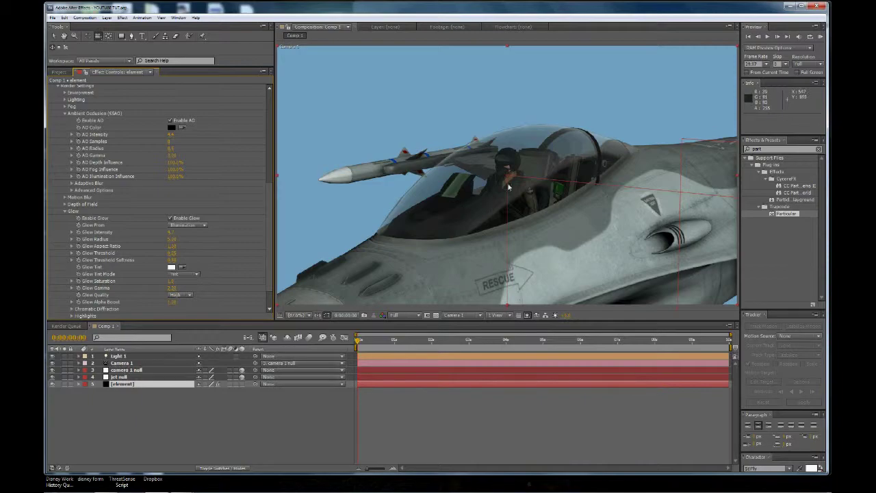
- Select the camera 1 null and orbit Camera 1 back until the entire jet is framed
{"action": "left_click", "coordinate": [135, 368]}
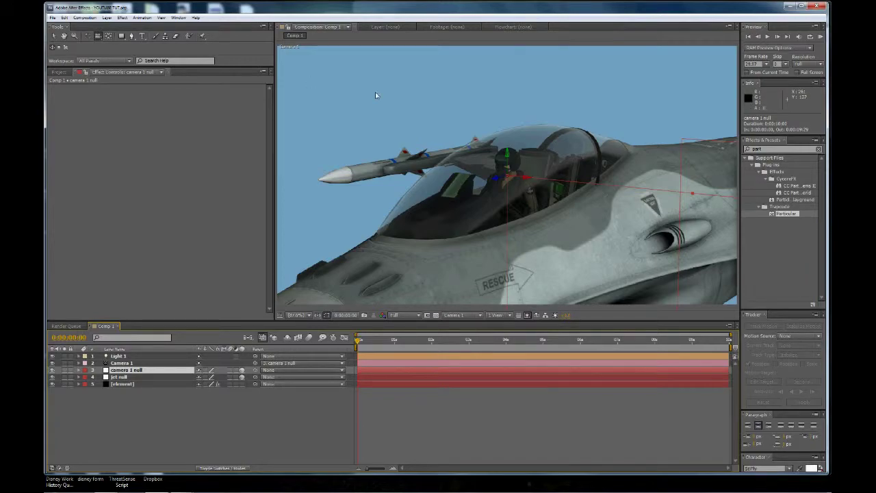
{"action": "left_click_drag", "start_coordinate": [375, 95], "coordinate": [401, 180]}
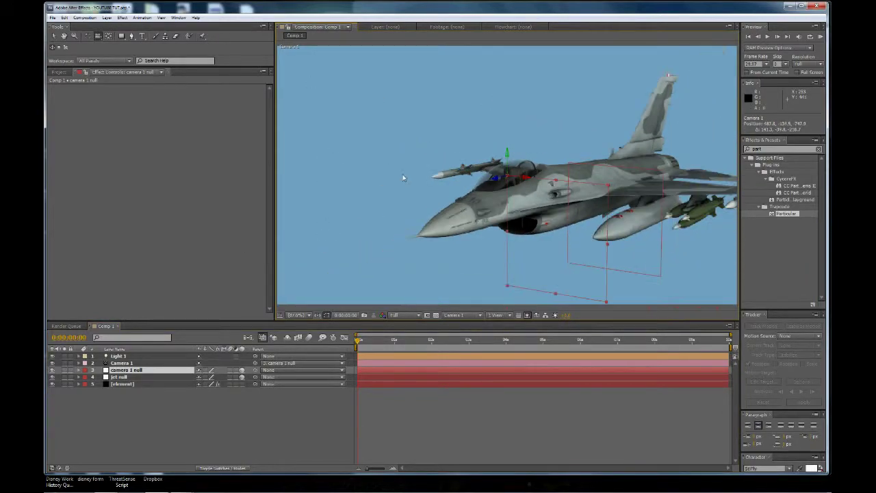
- Add a new null object and rename it 'camera 2 null'
{"action": "left_click", "coordinate": [107, 17]}
{"action": "mouse_move", "coordinate": [105, 28]}
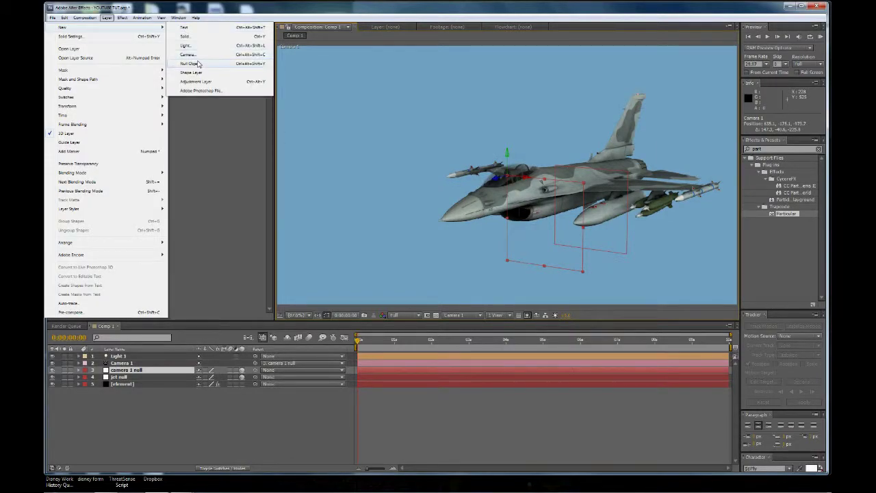
{"action": "left_click", "coordinate": [190, 63]}
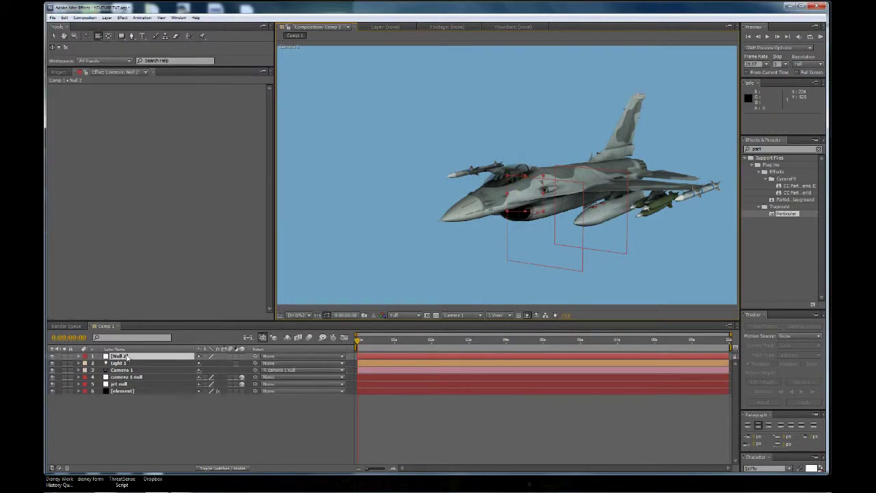
{"action": "key", "text": "Return"}
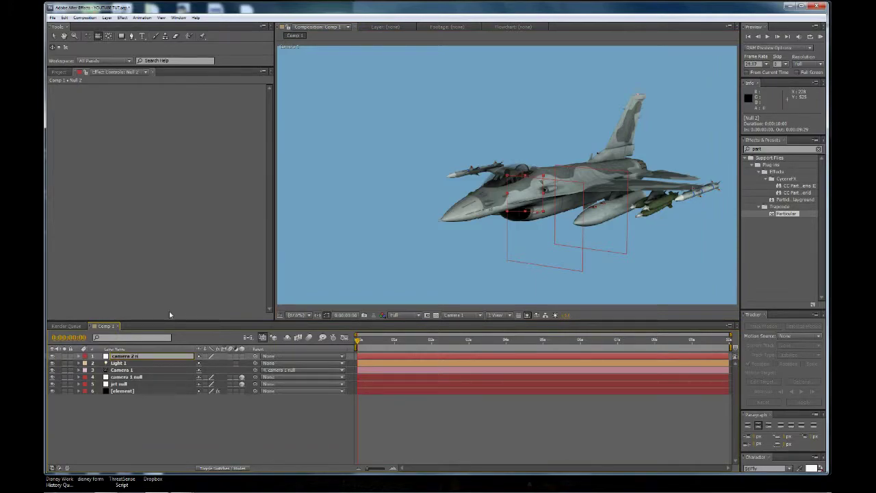
{"action": "type", "text": "camera 2 null"}
{"action": "key", "text": "Return"}
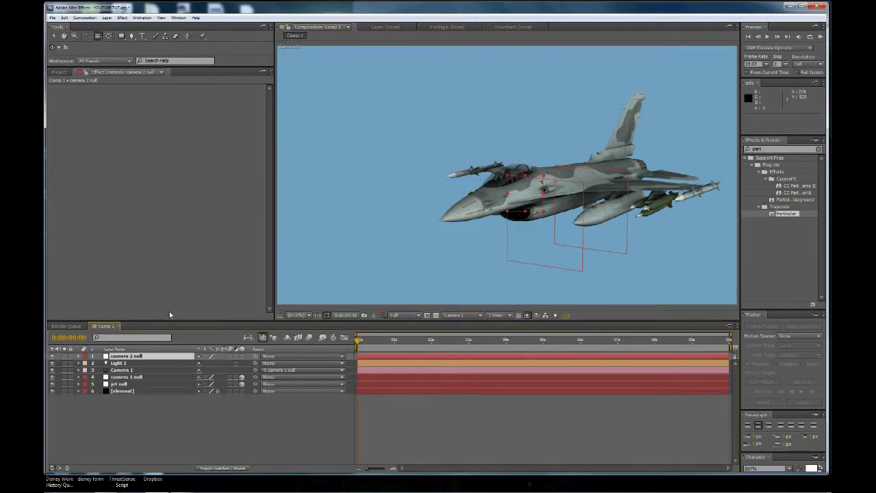
- Create a new Camera 2 layer using the 50mm lens preset
{"action": "left_click", "coordinate": [107, 17]}
{"action": "mouse_move", "coordinate": [108, 28]}
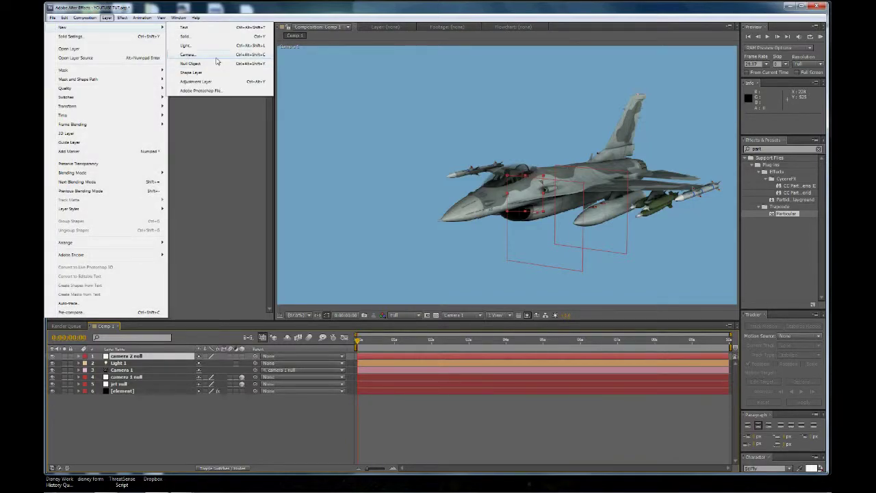
{"action": "left_click", "coordinate": [189, 54]}
{"action": "left_click", "coordinate": [254, 46]}
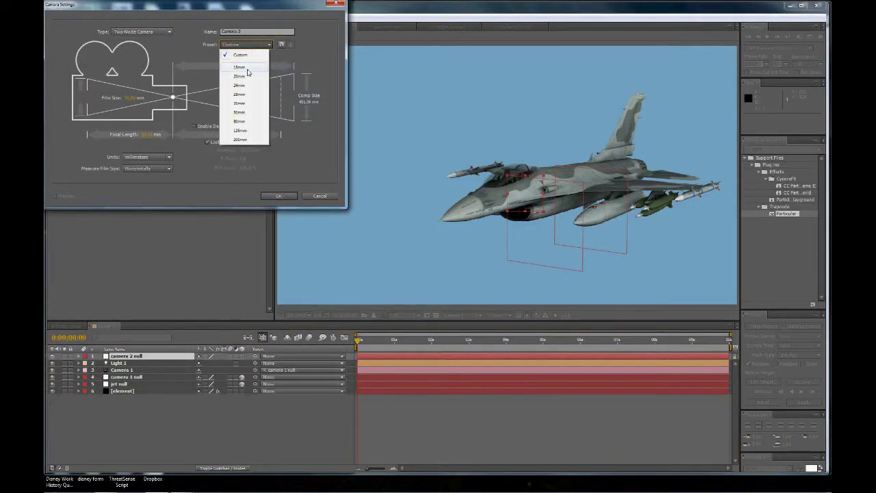
{"action": "left_click", "coordinate": [243, 122]}
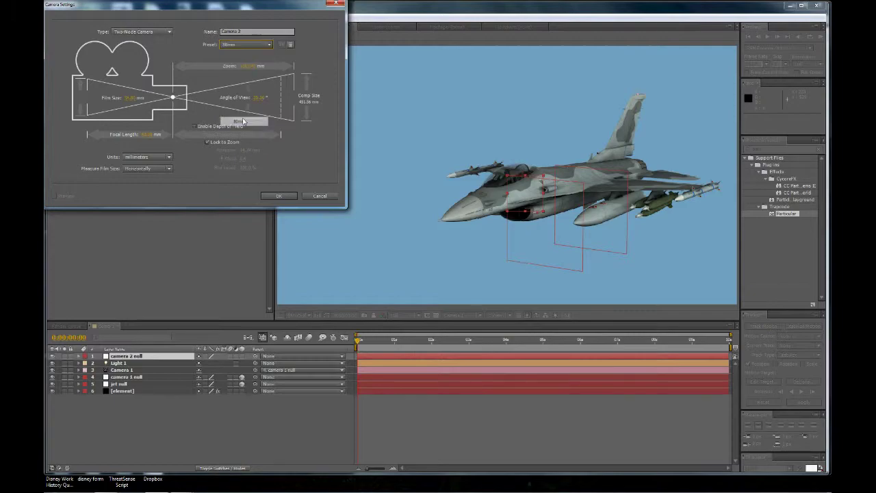
{"action": "left_click", "coordinate": [277, 195]}
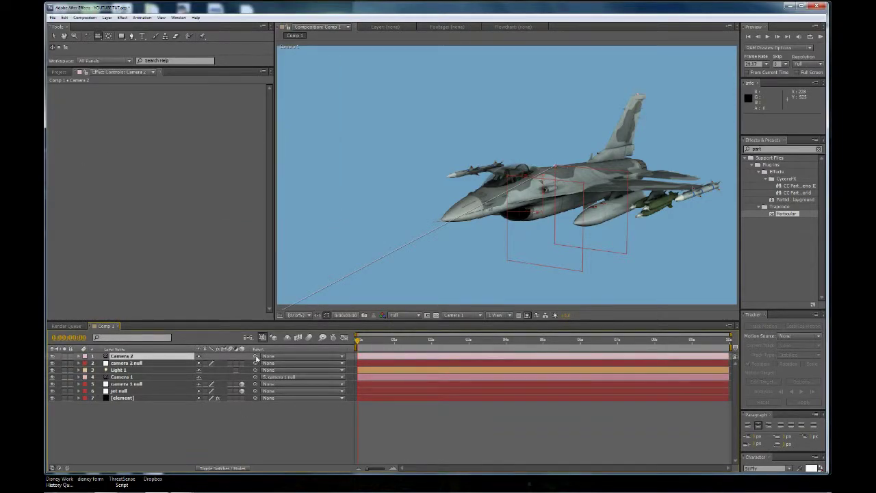
- Parent Camera 2 to camera 2 null and move the null down along its Y axis
{"action": "left_click_drag", "start_coordinate": [256, 356], "coordinate": [141, 366]}
{"action": "left_click", "coordinate": [128, 365]}
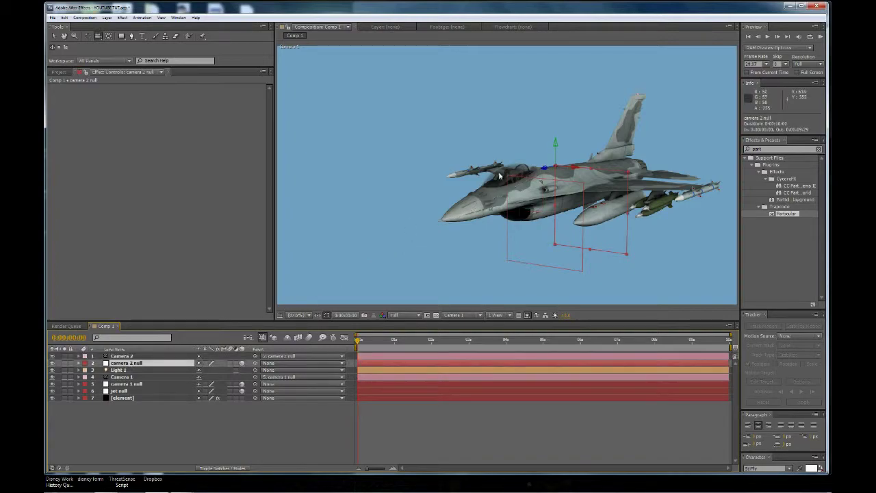
{"action": "left_click", "coordinate": [52, 37]}
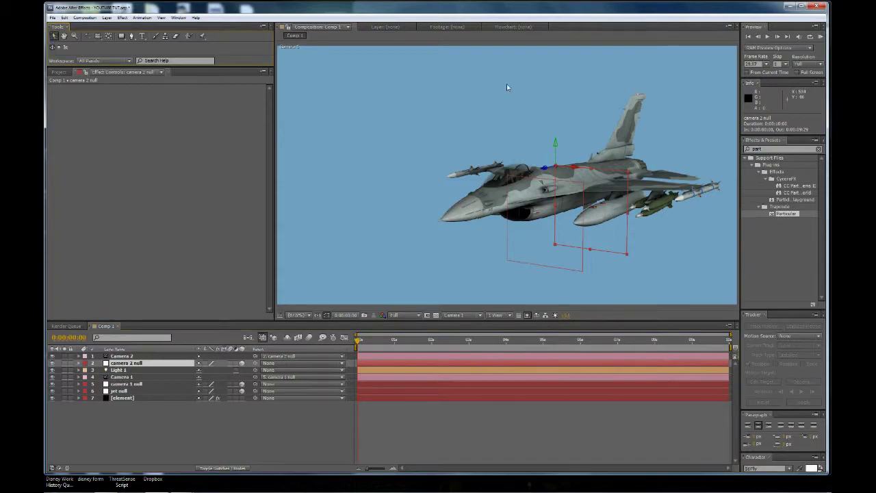
{"action": "left_click_drag", "start_coordinate": [556, 145], "coordinate": [556, 153]}
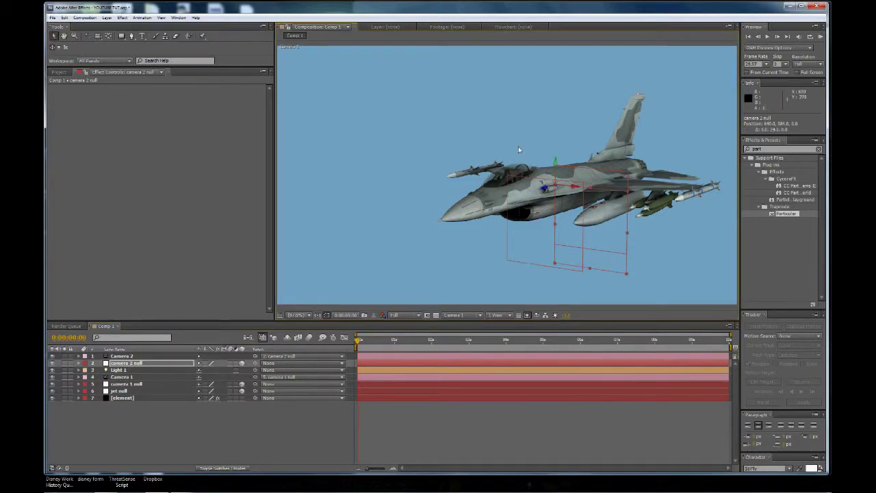
- In the Right 3D view, nudge camera 2 null along its Z axis
{"action": "left_click", "coordinate": [459, 316]}
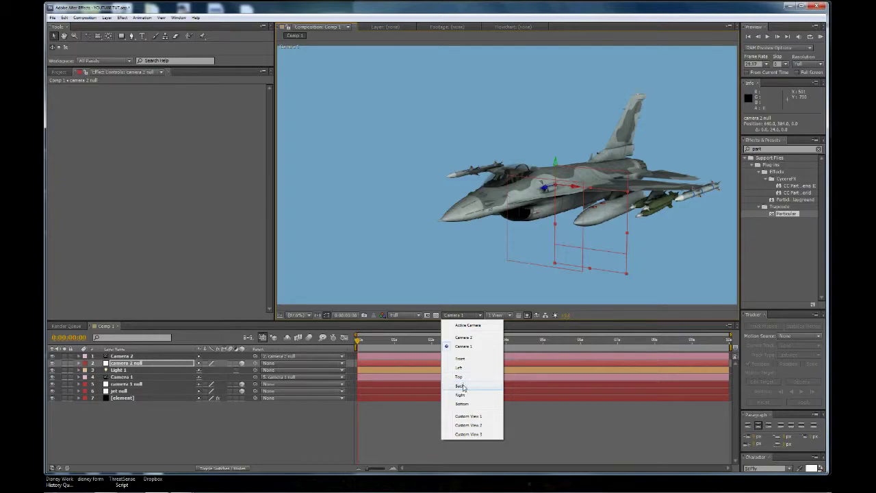
{"action": "left_click", "coordinate": [466, 397]}
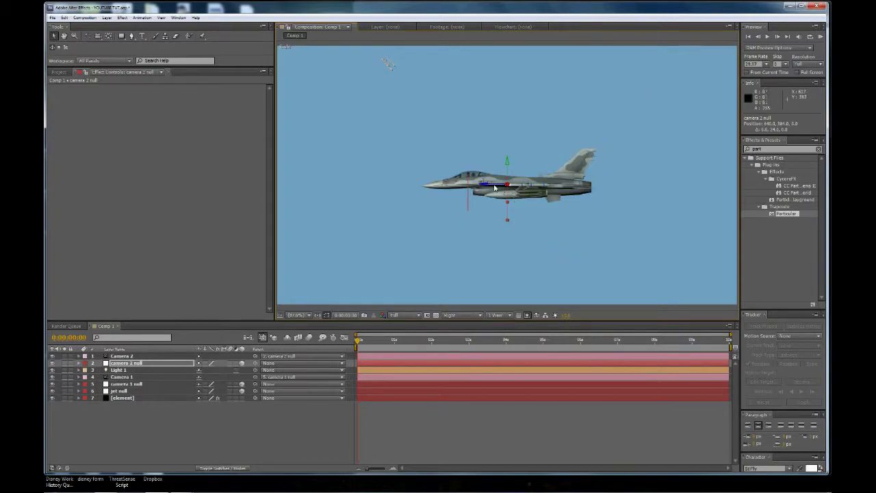
{"action": "left_click_drag", "start_coordinate": [486, 185], "coordinate": [490, 186]}
- Look through Camera 2 and orbit it to a low three-quarter view of the jet's left side
{"action": "left_click", "coordinate": [457, 315]}
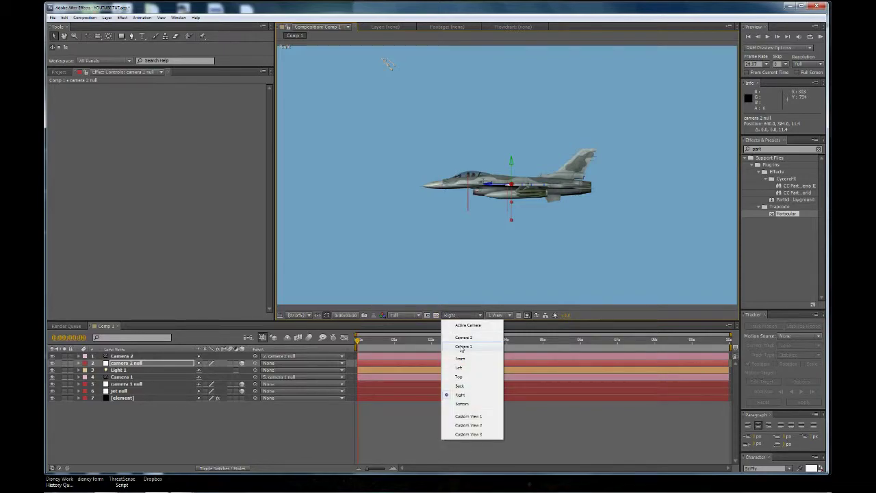
{"action": "left_click", "coordinate": [463, 337]}
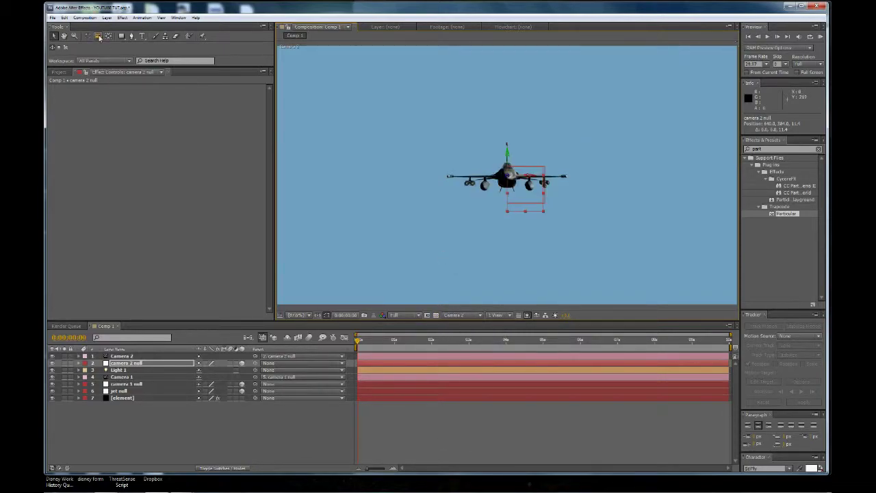
{"action": "left_click", "coordinate": [98, 36]}
{"action": "left_click_drag", "start_coordinate": [463, 255], "coordinate": [587, 90]}
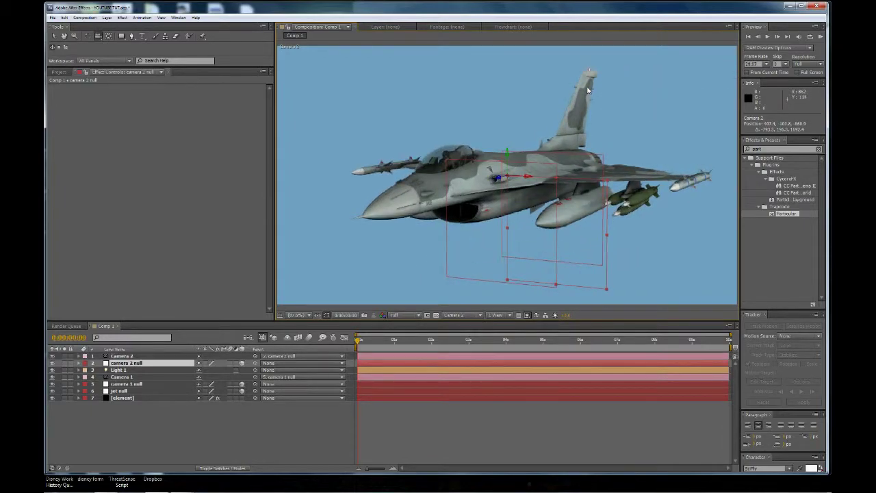
{"action": "left_click_drag", "start_coordinate": [462, 237], "coordinate": [431, 218]}
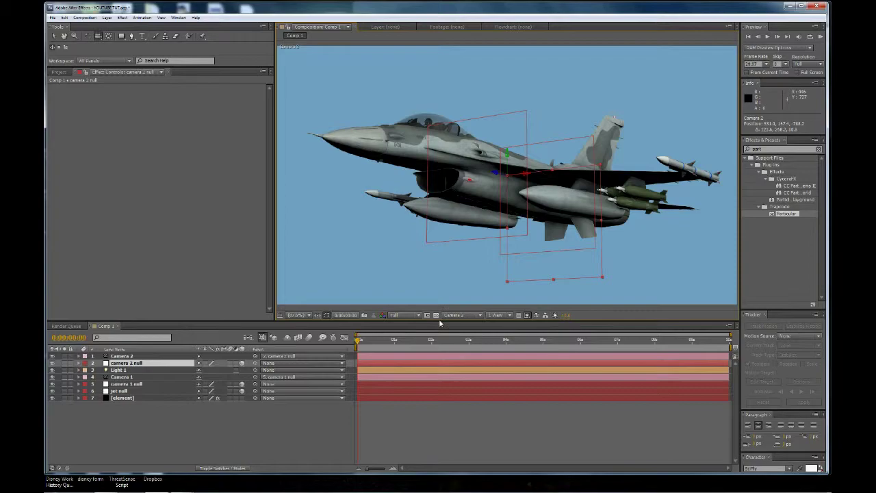
- Switch to Camera 1 and move it in close on the cockpit
{"action": "left_click", "coordinate": [451, 317]}
{"action": "left_click", "coordinate": [464, 347]}
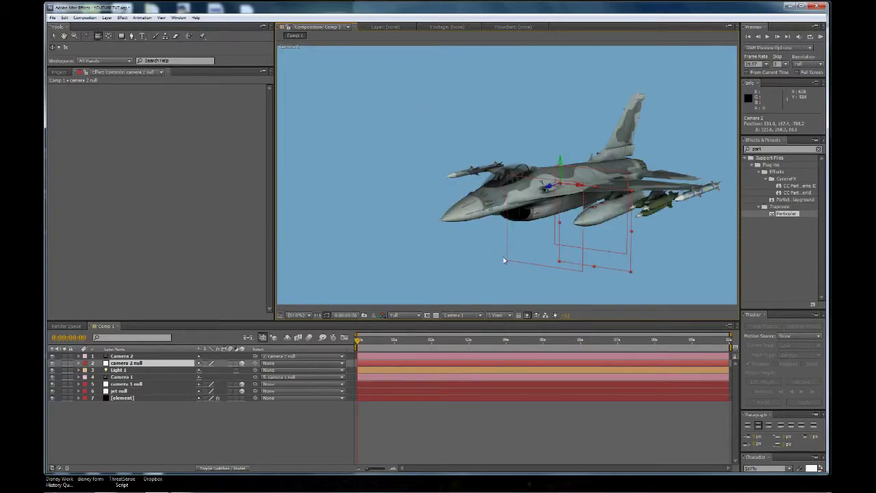
{"action": "left_click_drag", "start_coordinate": [460, 247], "coordinate": [661, 4]}
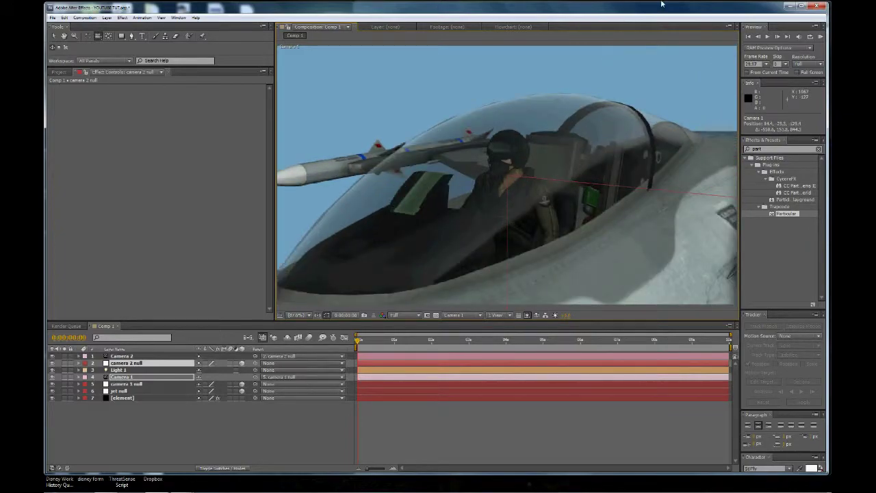
- Compare the views by looking through Camera 2, then Camera 1
{"action": "left_click", "coordinate": [454, 316]}
{"action": "left_click", "coordinate": [464, 337]}
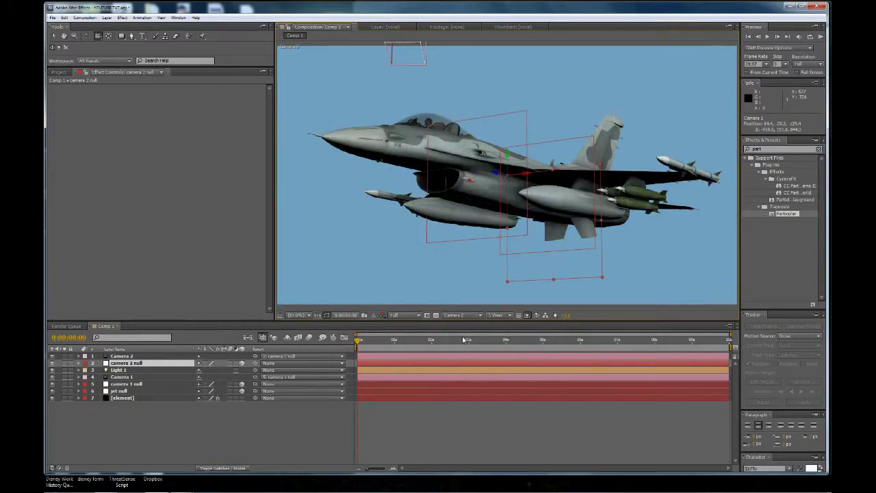
{"action": "left_click", "coordinate": [455, 315]}
{"action": "left_click", "coordinate": [469, 346]}
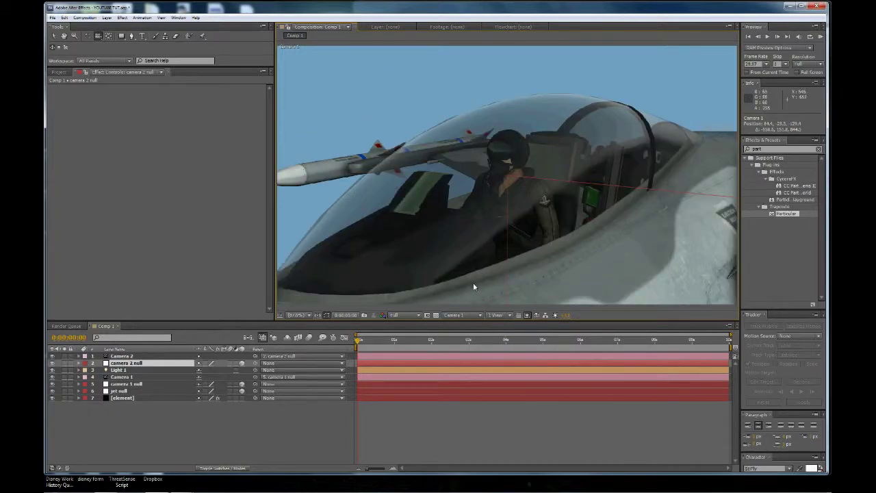
- Return to Camera 2 and orbit it to a low head-on view of the jet's underside
{"action": "left_click", "coordinate": [458, 316]}
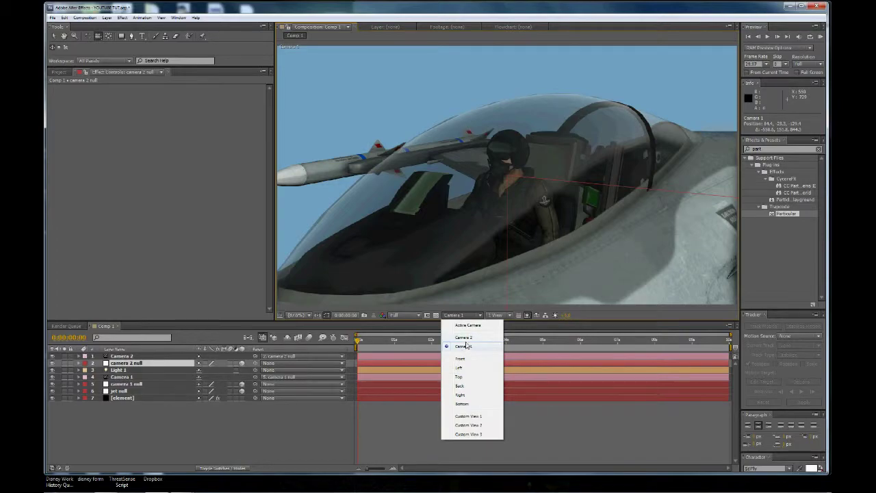
{"action": "left_click", "coordinate": [463, 337]}
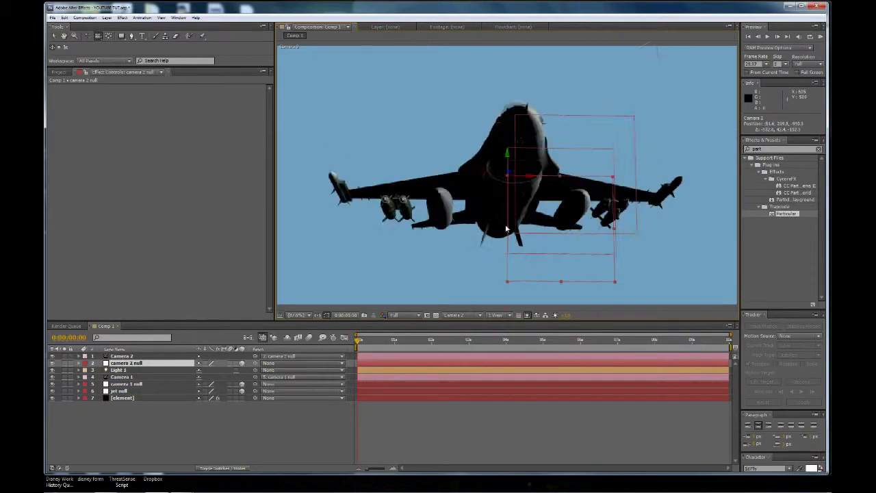
{"action": "left_click_drag", "start_coordinate": [506, 229], "coordinate": [489, 215]}
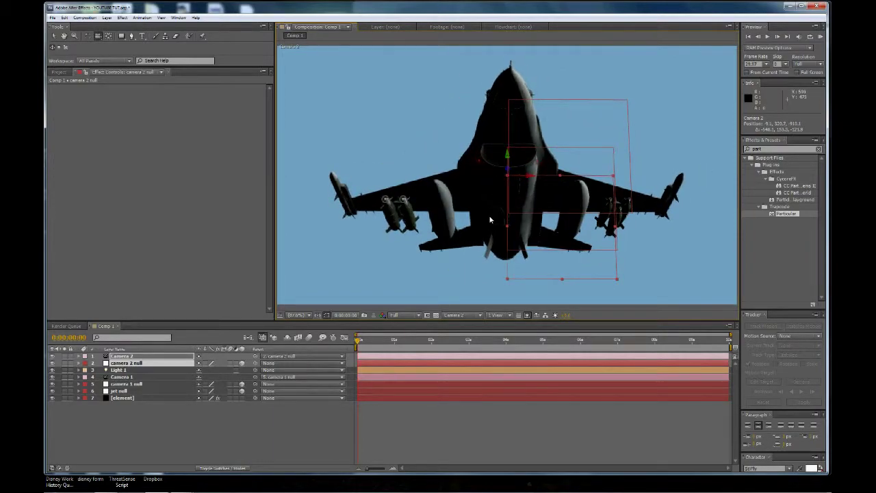
- Start a new light layer and set its Light Type to Ambient
{"action": "left_click", "coordinate": [108, 18]}
{"action": "mouse_move", "coordinate": [79, 28]}
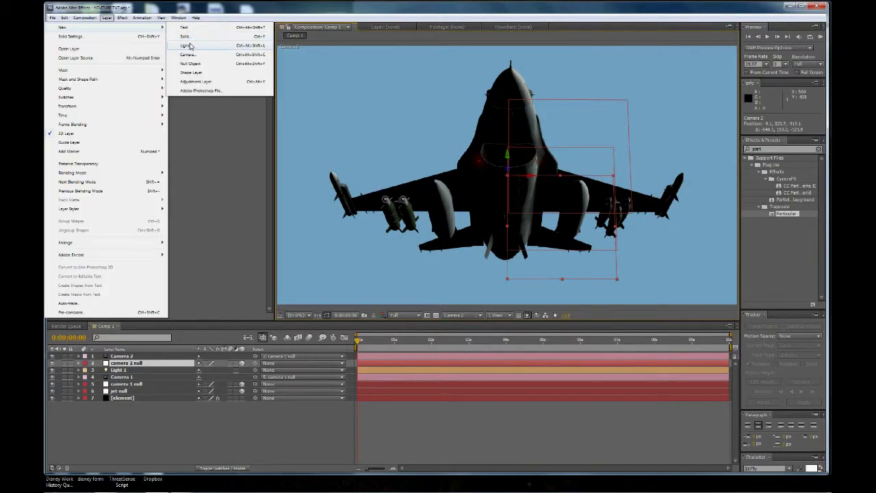
{"action": "left_click", "coordinate": [190, 46]}
{"action": "left_click", "coordinate": [454, 190]}
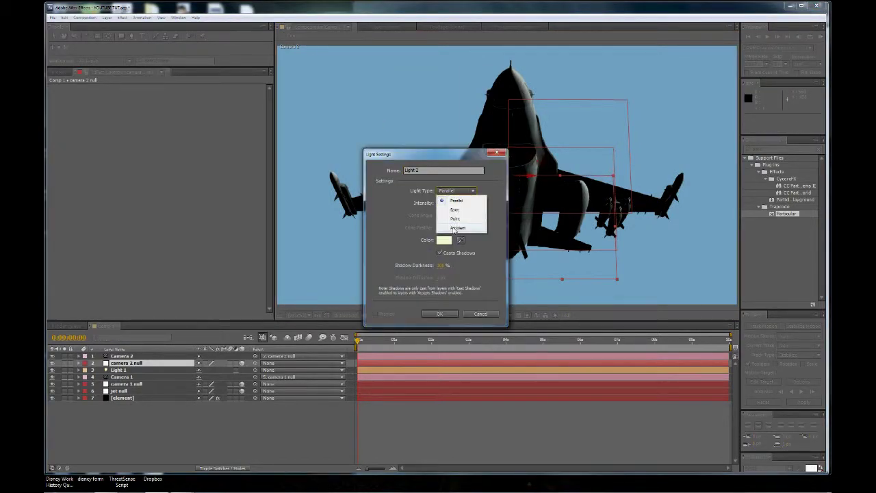
{"action": "left_click", "coordinate": [457, 228]}
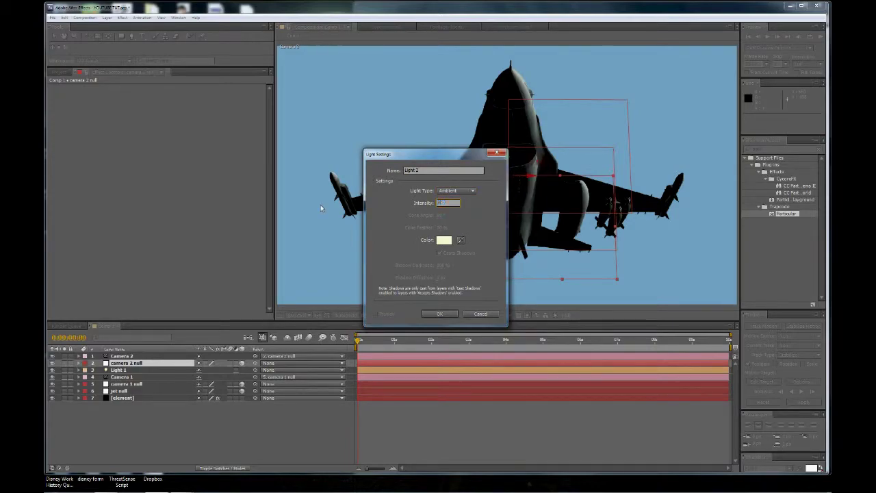
- Give the light a pale blue colour and create Light 2
{"action": "left_click", "coordinate": [445, 240]}
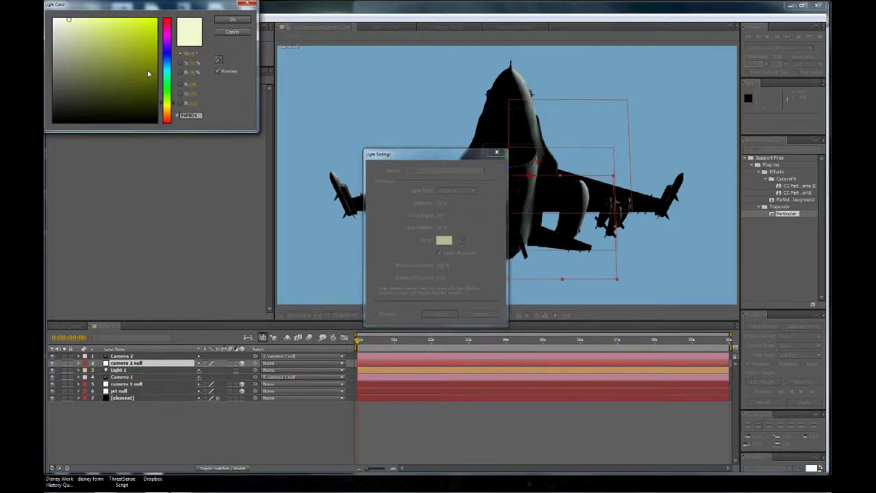
{"action": "left_click", "coordinate": [166, 65]}
{"action": "left_click", "coordinate": [80, 24]}
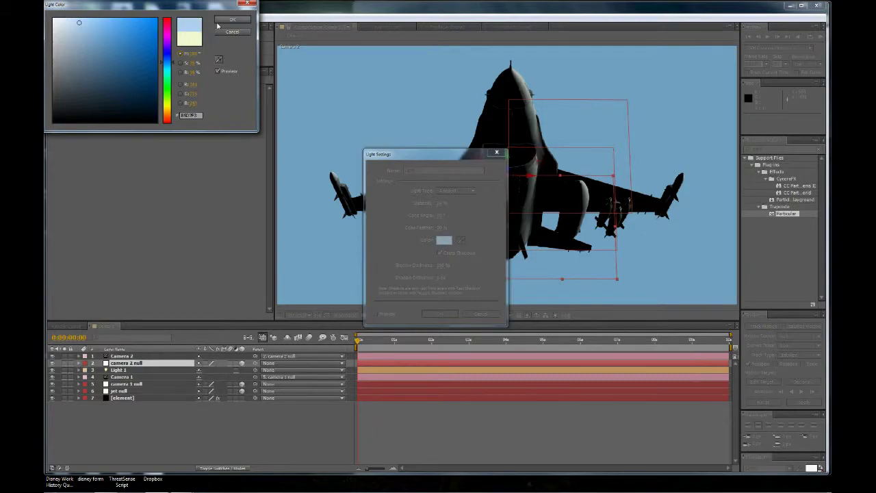
{"action": "left_click", "coordinate": [223, 21]}
{"action": "left_click", "coordinate": [440, 313]}
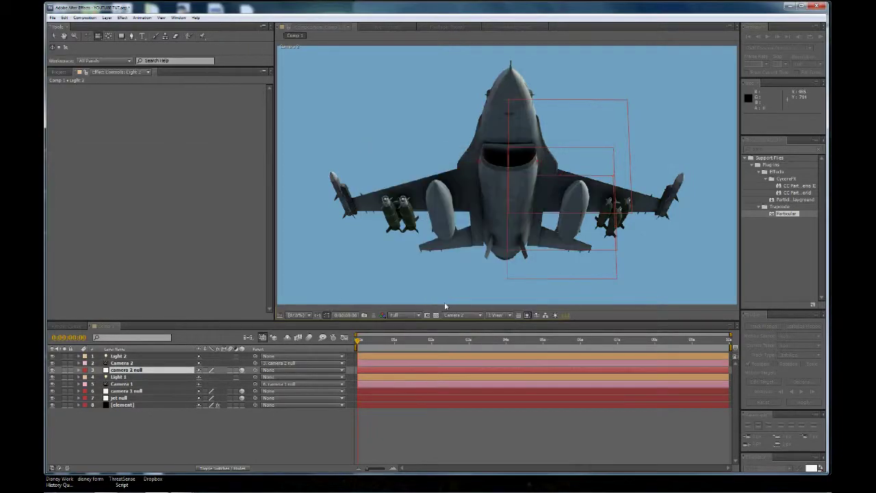
- Lower Light 2's Intensity to about 15% and orbit Camera 2 to a raised three-quarter side view
{"action": "left_click", "coordinate": [79, 357]}
{"action": "left_click", "coordinate": [85, 363]}
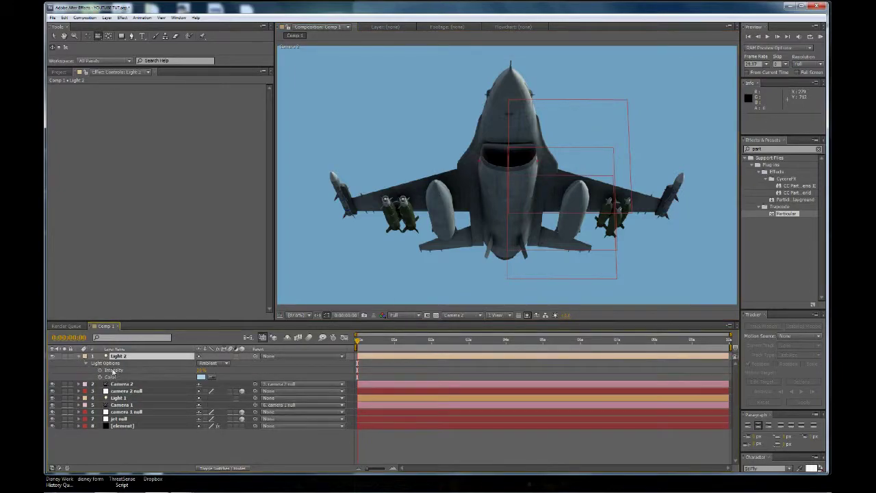
{"action": "left_click_drag", "start_coordinate": [201, 373], "coordinate": [171, 373]}
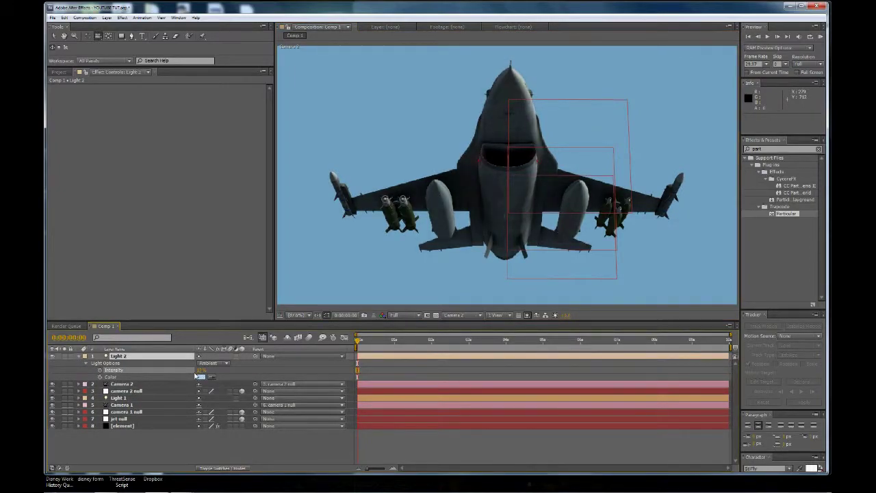
{"action": "left_click_drag", "start_coordinate": [449, 193], "coordinate": [438, 224]}
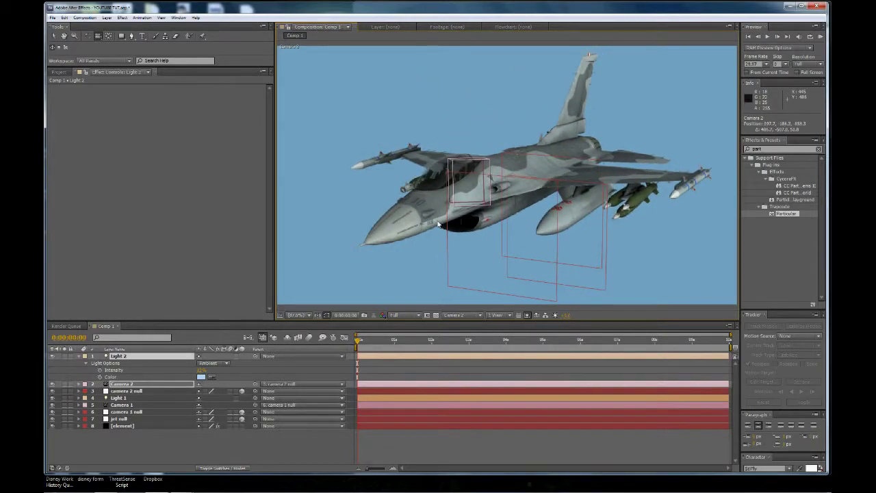
- Look through Camera 1, then switch the viewer to Custom View 1
{"action": "left_click", "coordinate": [462, 315]}
{"action": "left_click", "coordinate": [469, 347]}
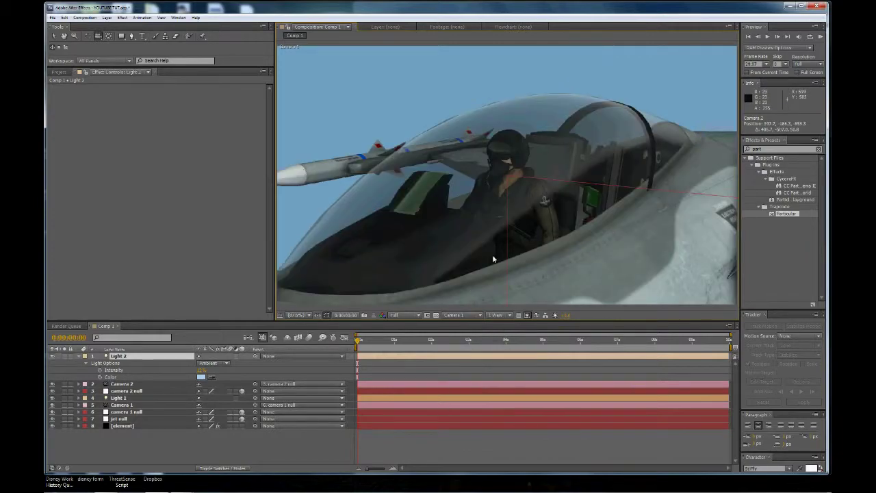
{"action": "left_click", "coordinate": [464, 316]}
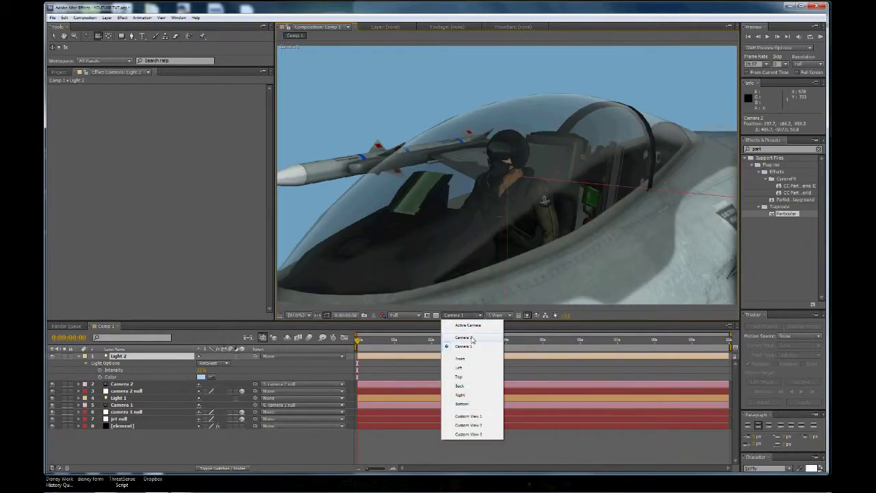
{"action": "left_click", "coordinate": [468, 416]}
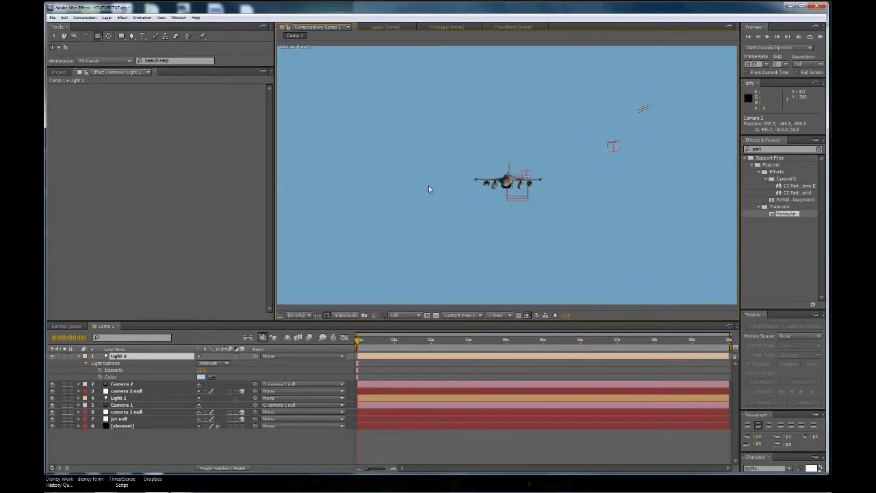
- Add a new null object and rename it 'camera 3 null'
{"action": "left_click", "coordinate": [106, 17]}
{"action": "mouse_move", "coordinate": [163, 27]}
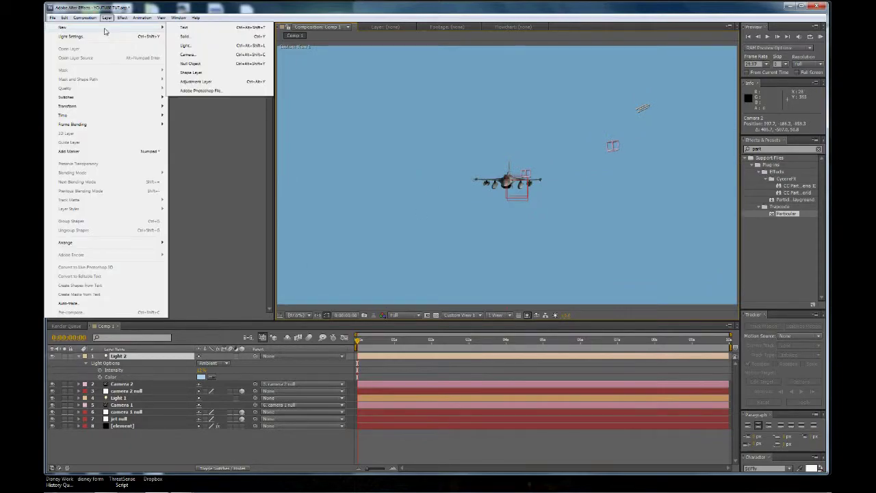
{"action": "left_click", "coordinate": [192, 63]}
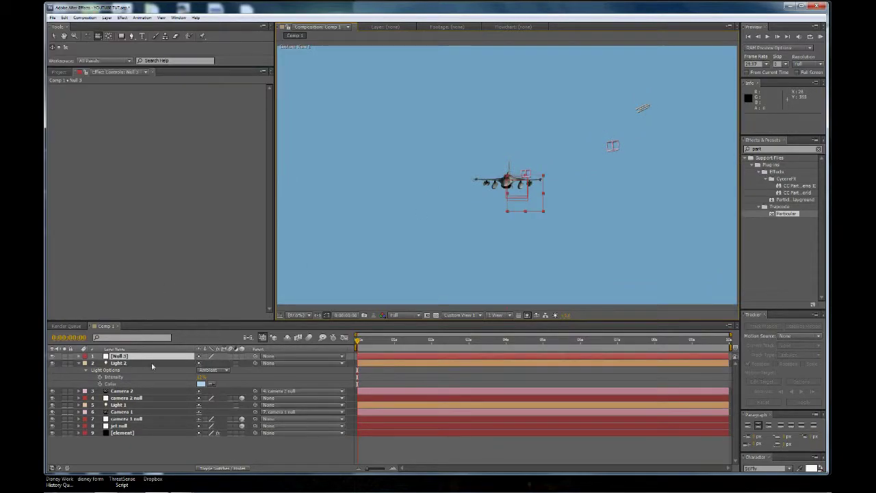
{"action": "key", "text": "Return"}
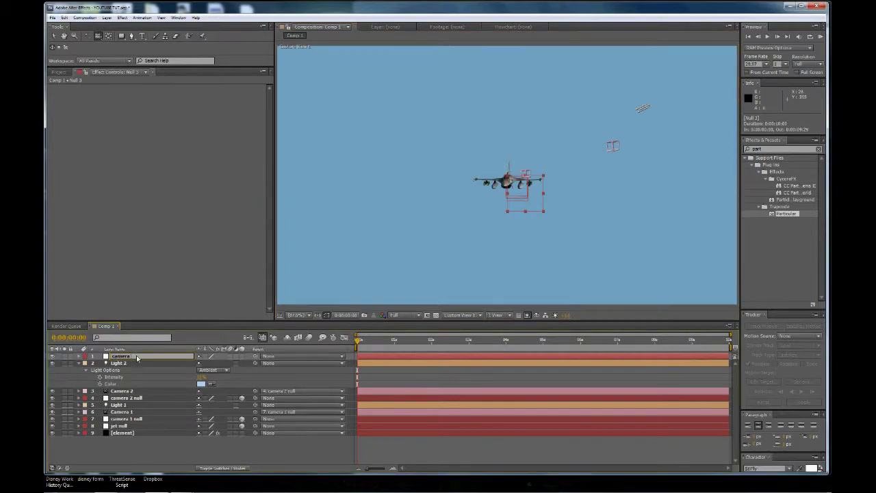
{"action": "key", "text": "Return"}
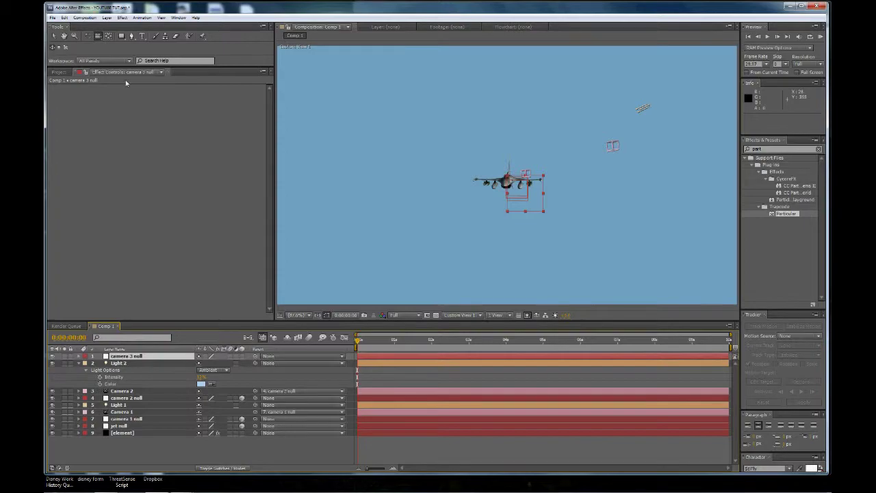
{"action": "left_click", "coordinate": [106, 18]}
- Create a new Camera 3 layer with a lens preset
{"action": "mouse_move", "coordinate": [102, 26]}
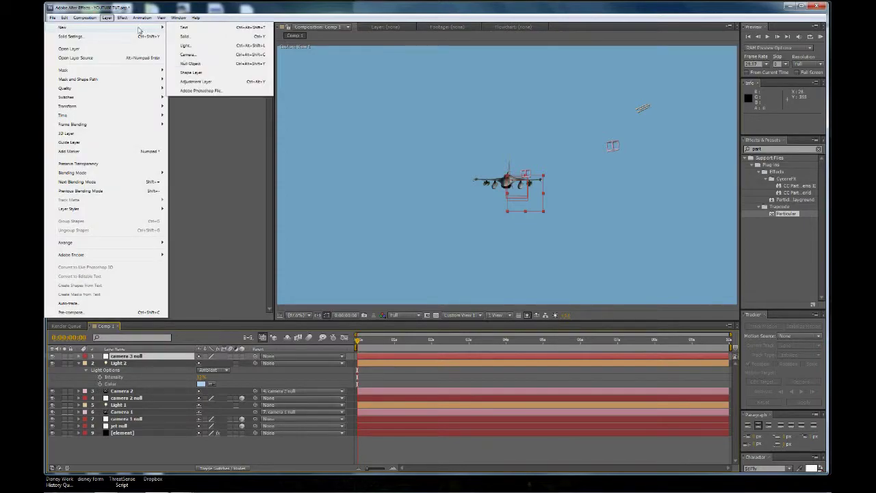
{"action": "left_click", "coordinate": [195, 54]}
{"action": "left_click", "coordinate": [246, 44]}
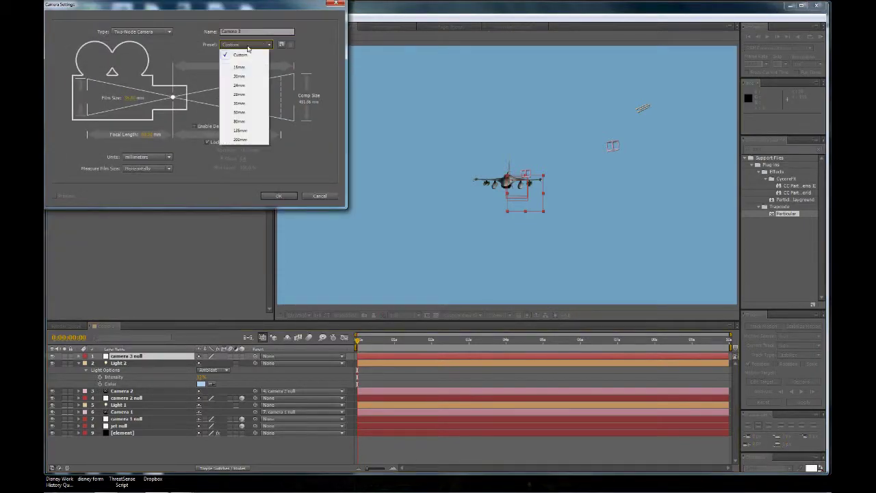
{"action": "left_click", "coordinate": [242, 122]}
{"action": "left_click", "coordinate": [279, 196]}
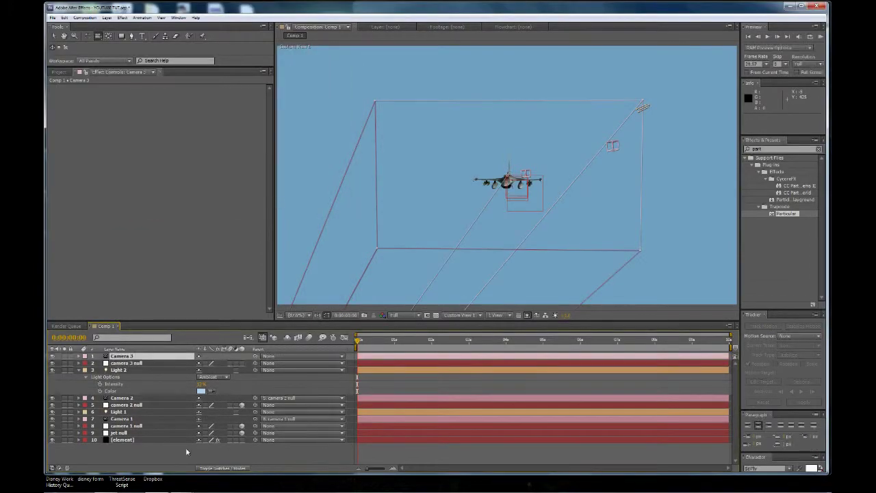
- Parent Camera 3 to camera 3 null, make the null 3D, and select it
{"action": "left_click_drag", "start_coordinate": [254, 356], "coordinate": [141, 365]}
{"action": "left_click", "coordinate": [242, 363]}
{"action": "left_click", "coordinate": [122, 363]}
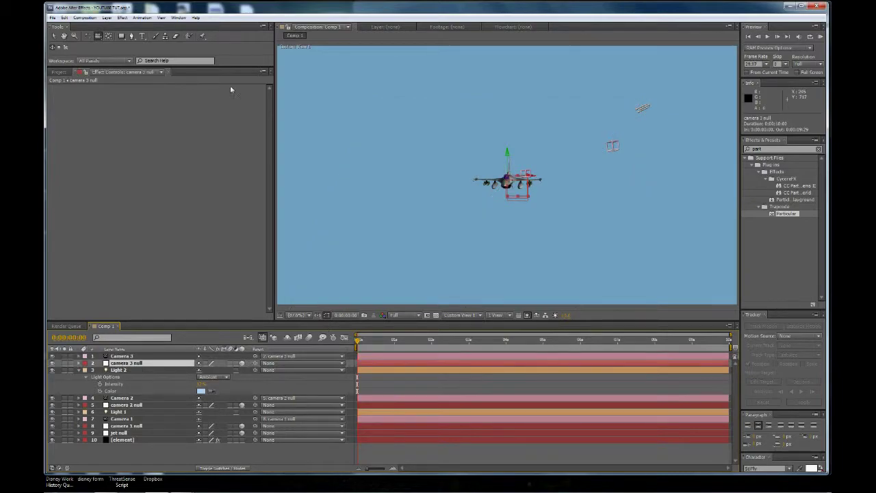
- Switch the viewer to Camera 3 and orbit it back and up into an overhead shot of the whole jet
{"action": "left_click", "coordinate": [458, 315]}
{"action": "left_click", "coordinate": [465, 336]}
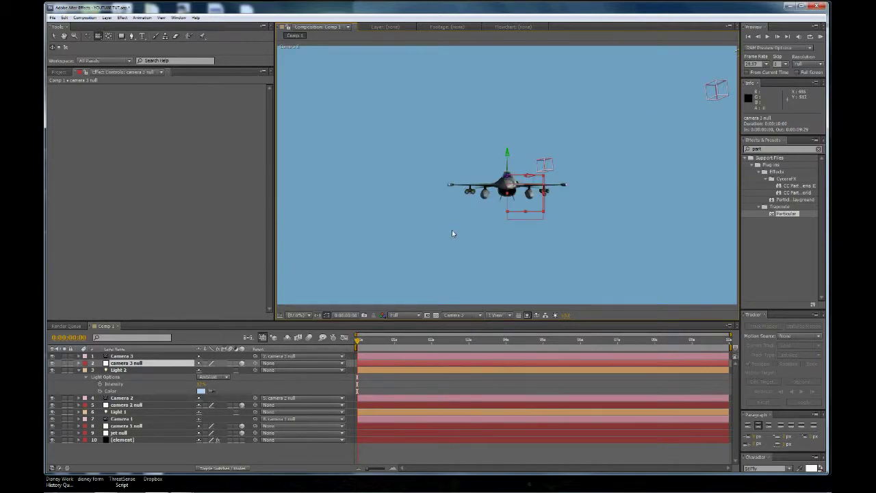
{"action": "left_click_drag", "start_coordinate": [438, 187], "coordinate": [182, 245]}
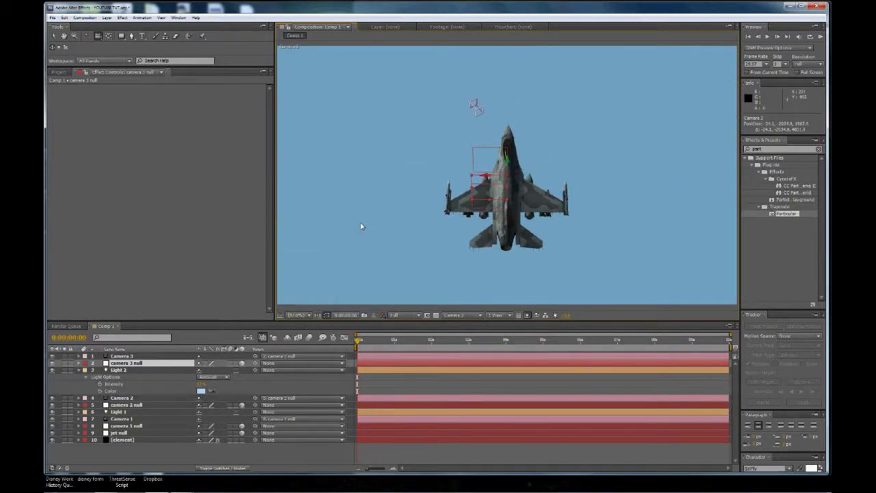
{"action": "left_click_drag", "start_coordinate": [362, 226], "coordinate": [362, 228]}
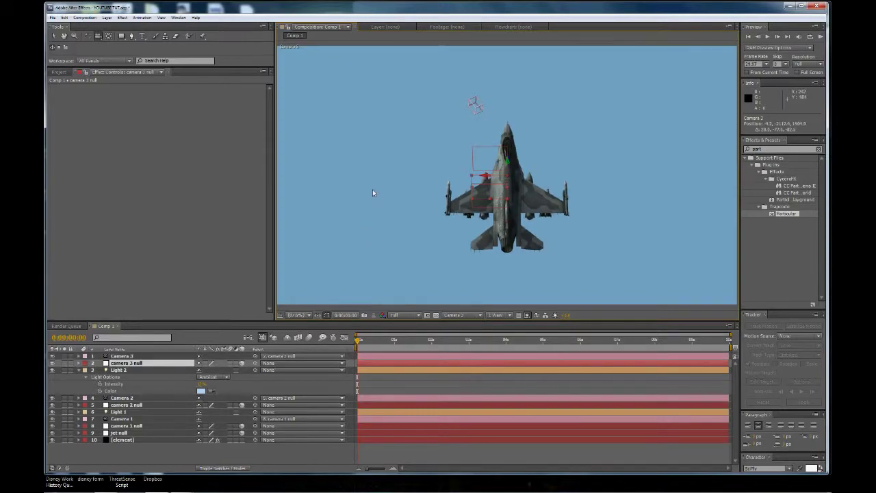
{"action": "left_click_drag", "start_coordinate": [371, 192], "coordinate": [462, 93]}
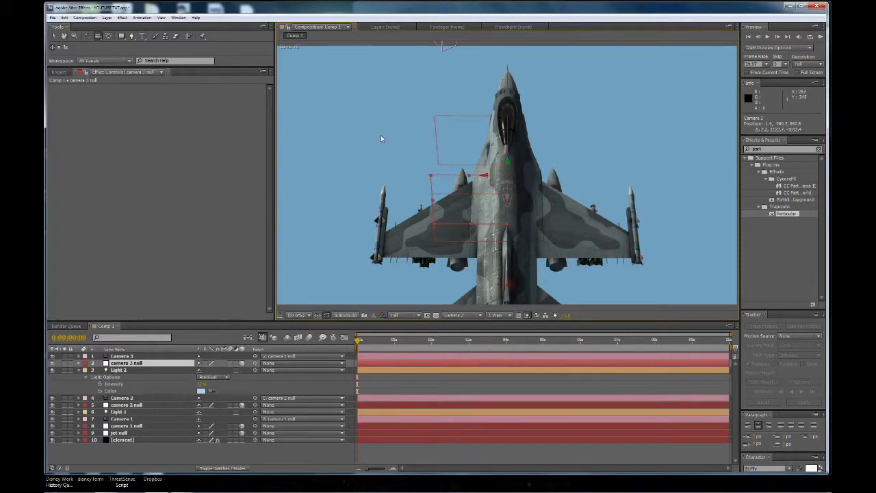
{"action": "left_click_drag", "start_coordinate": [381, 137], "coordinate": [360, 220]}
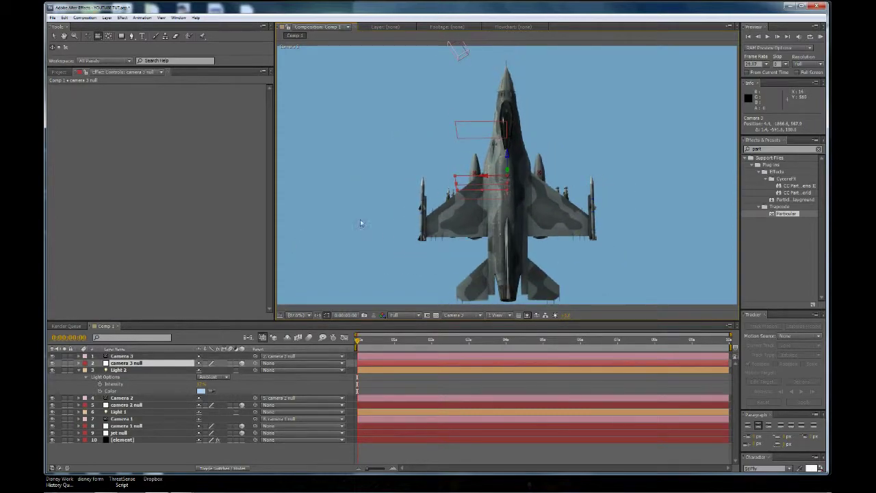
- View through Camera 2, then Camera 1, then return to Camera 2's raised three-quarter view
{"action": "left_click", "coordinate": [468, 317]}
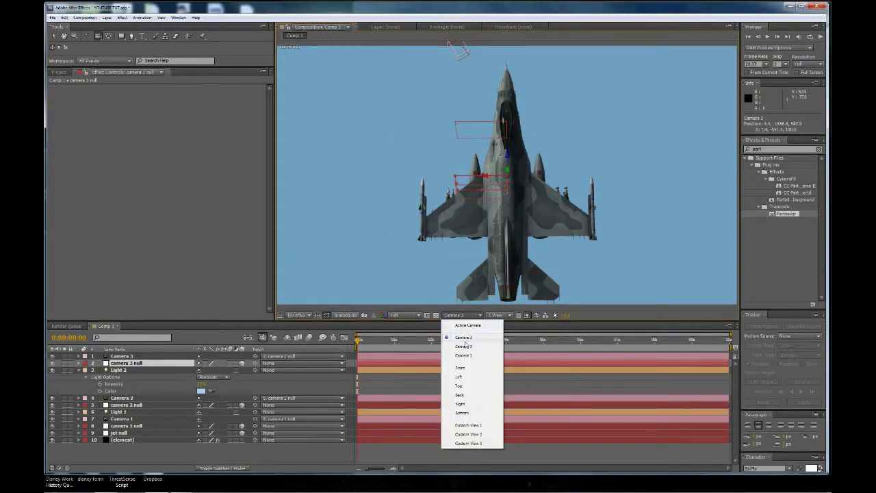
{"action": "left_click", "coordinate": [467, 341]}
{"action": "left_click", "coordinate": [463, 314]}
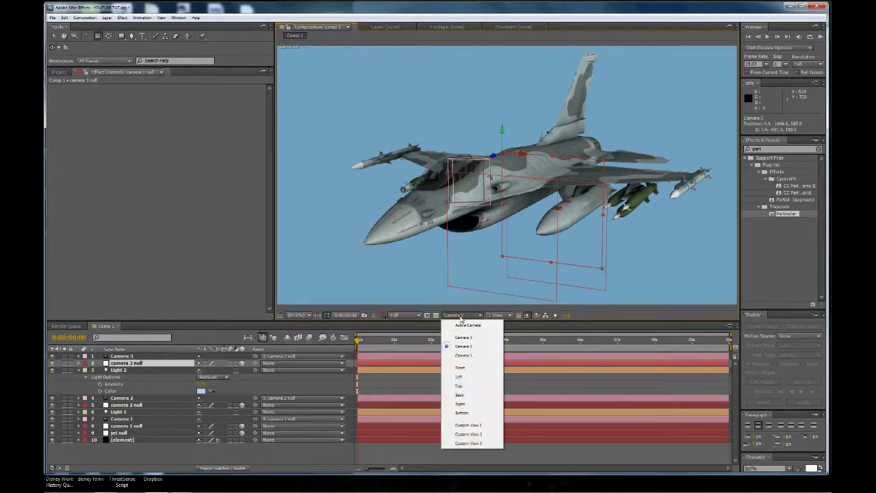
{"action": "left_click", "coordinate": [467, 345]}
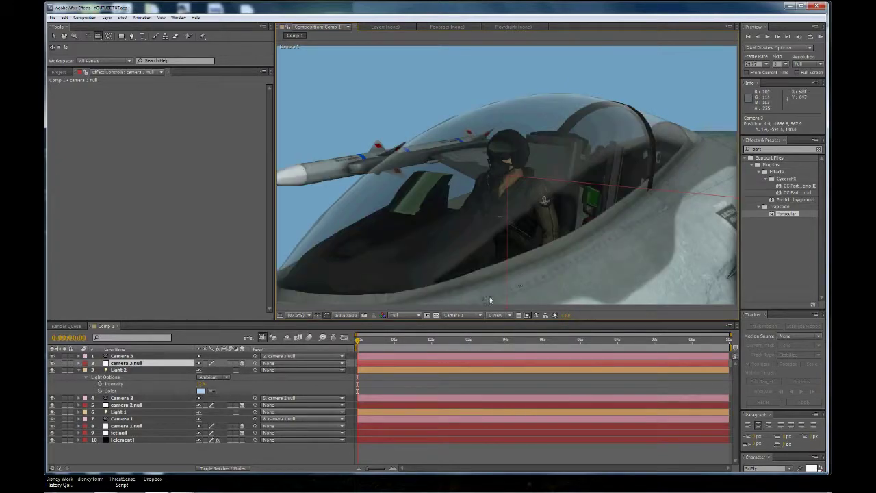
{"action": "left_click", "coordinate": [457, 316]}
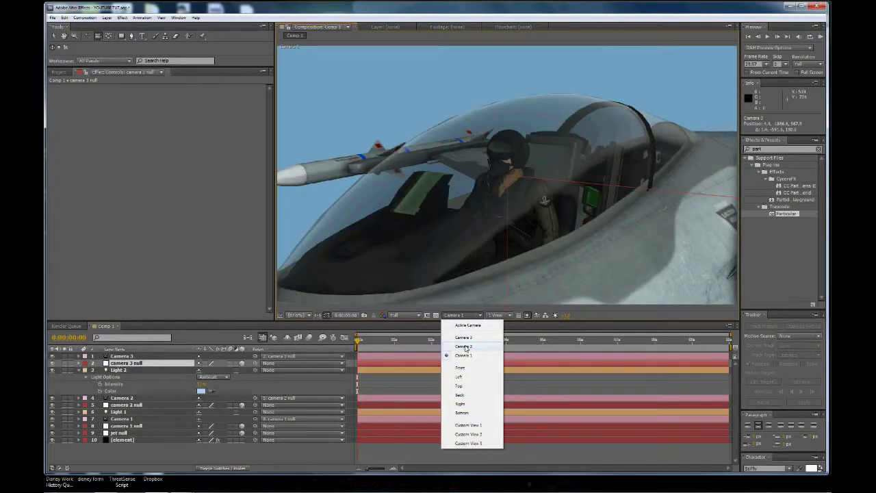
{"action": "left_click", "coordinate": [465, 347]}
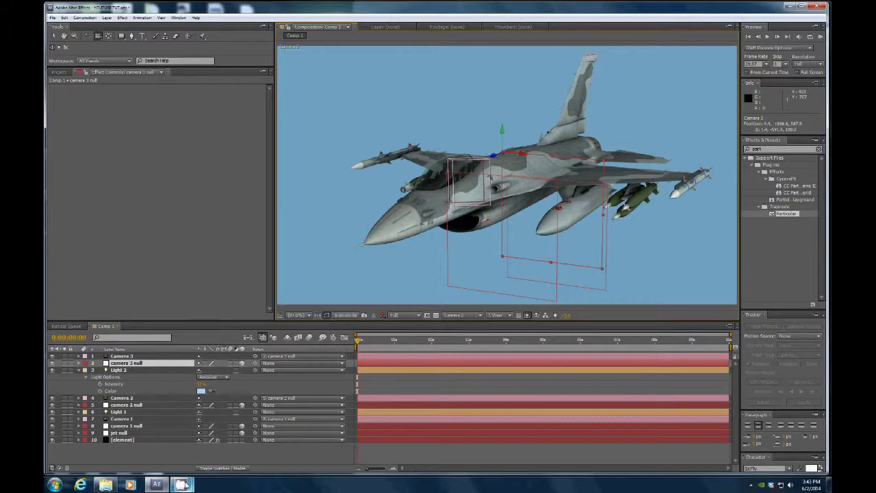
{"action": "mouse_move", "coordinate": [184, 484]}
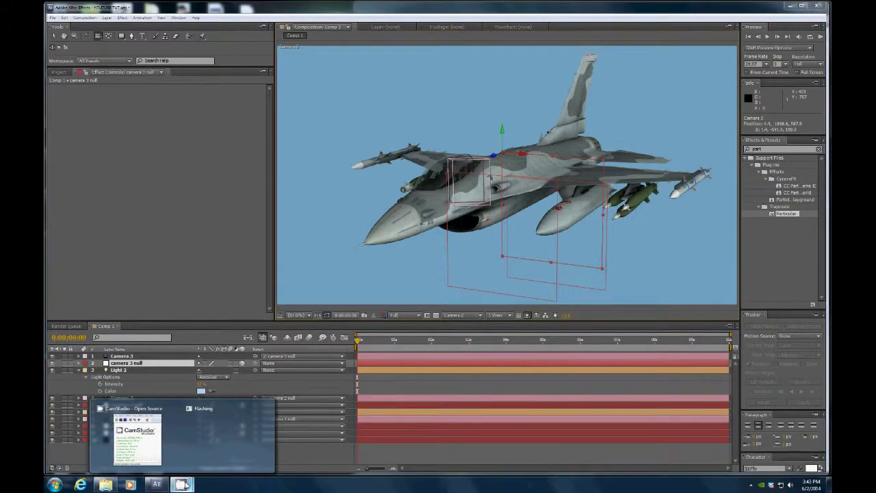